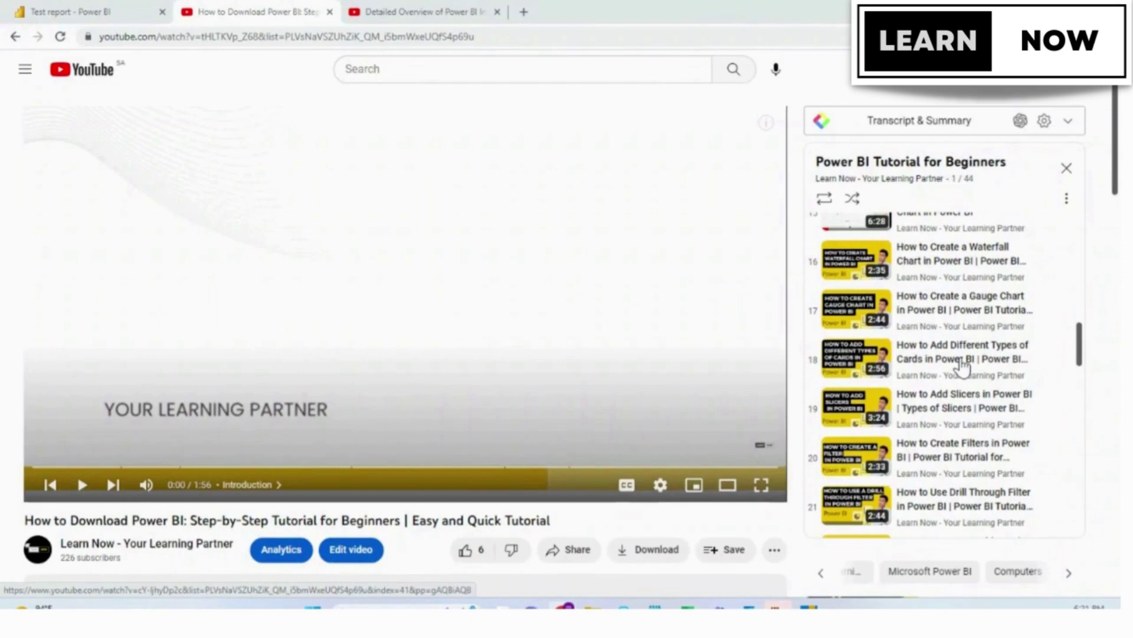
{"action": "scroll", "coordinate": [963, 368], "scroll_direction": "down", "scroll_amount": 5}
{"action": "scroll", "coordinate": [963, 367], "scroll_direction": "down", "scroll_amount": 5}
{"action": "scroll", "coordinate": [964, 368], "scroll_direction": "down", "scroll_amount": 3}
{"action": "scroll", "coordinate": [963, 367], "scroll_direction": "up", "scroll_amount": 4}
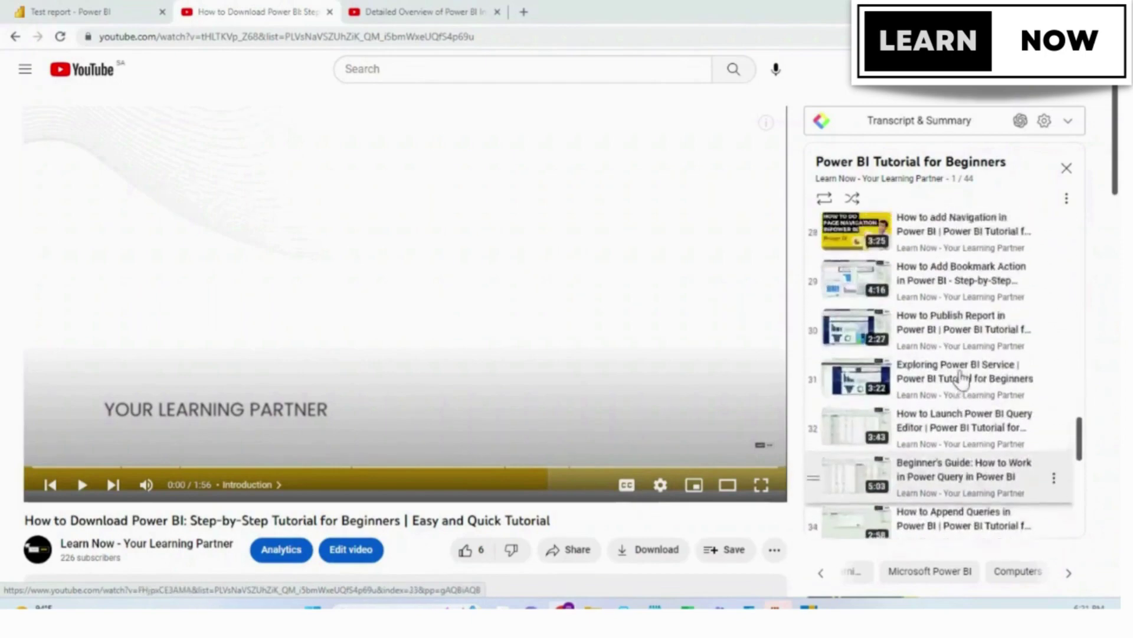
{"action": "scroll", "coordinate": [964, 377], "scroll_direction": "up", "scroll_amount": 5}
{"action": "scroll", "coordinate": [963, 378], "scroll_direction": "up", "scroll_amount": 5}
{"action": "scroll", "coordinate": [963, 378], "scroll_direction": "up", "scroll_amount": 5}
{"action": "scroll", "coordinate": [963, 379], "scroll_direction": "up", "scroll_amount": 3}
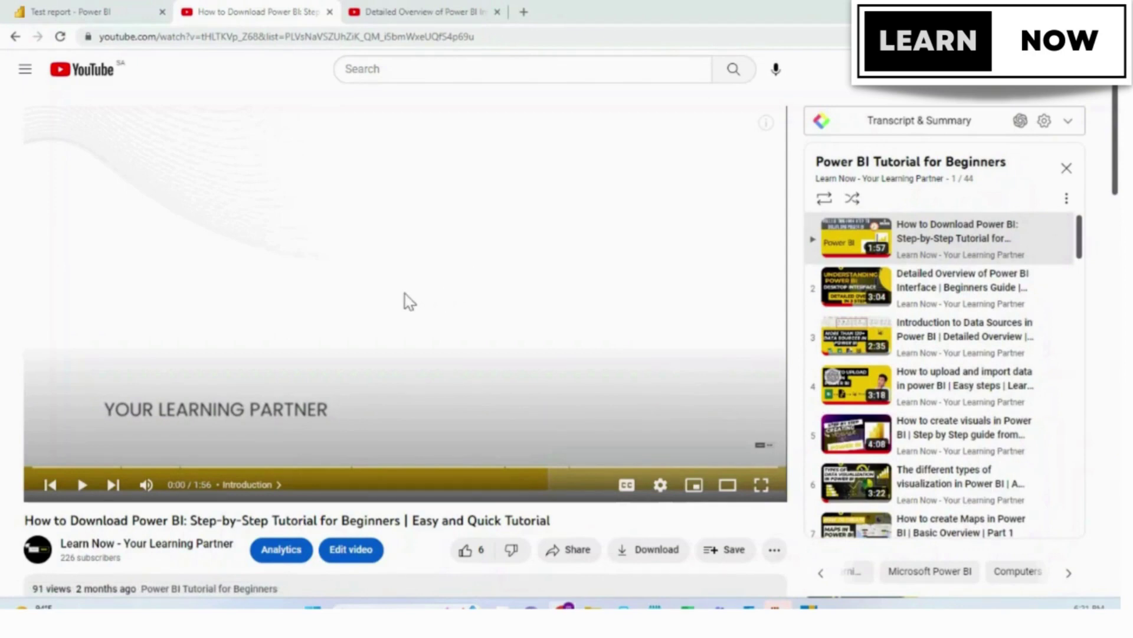
{"action": "scroll", "coordinate": [924, 341], "scroll_direction": "down", "scroll_amount": 5}
{"action": "scroll", "coordinate": [925, 341], "scroll_direction": "down", "scroll_amount": 5}
{"action": "scroll", "coordinate": [925, 341], "scroll_direction": "down", "scroll_amount": 3}
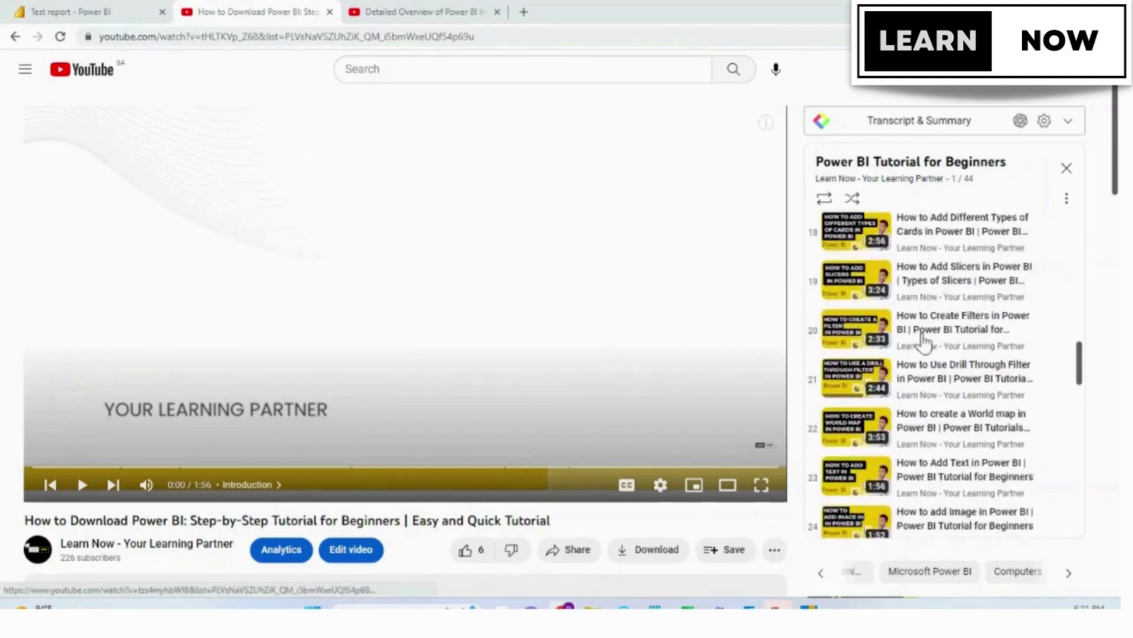
{"action": "scroll", "coordinate": [925, 341], "scroll_direction": "down", "scroll_amount": 5}
{"action": "scroll", "coordinate": [939, 354], "scroll_direction": "down", "scroll_amount": 5}
{"action": "scroll", "coordinate": [947, 381], "scroll_direction": "down", "scroll_amount": 3}
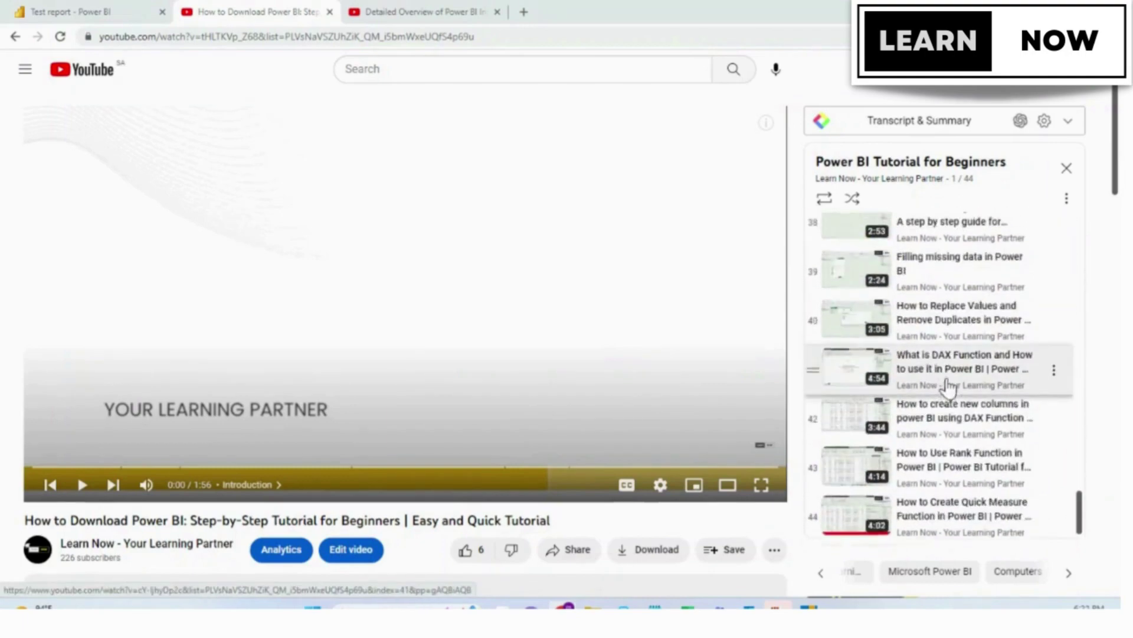
{"action": "scroll", "coordinate": [949, 385], "scroll_direction": "up", "scroll_amount": 5}
{"action": "scroll", "coordinate": [949, 386], "scroll_direction": "up", "scroll_amount": 5}
{"action": "scroll", "coordinate": [949, 385], "scroll_direction": "up", "scroll_amount": 5}
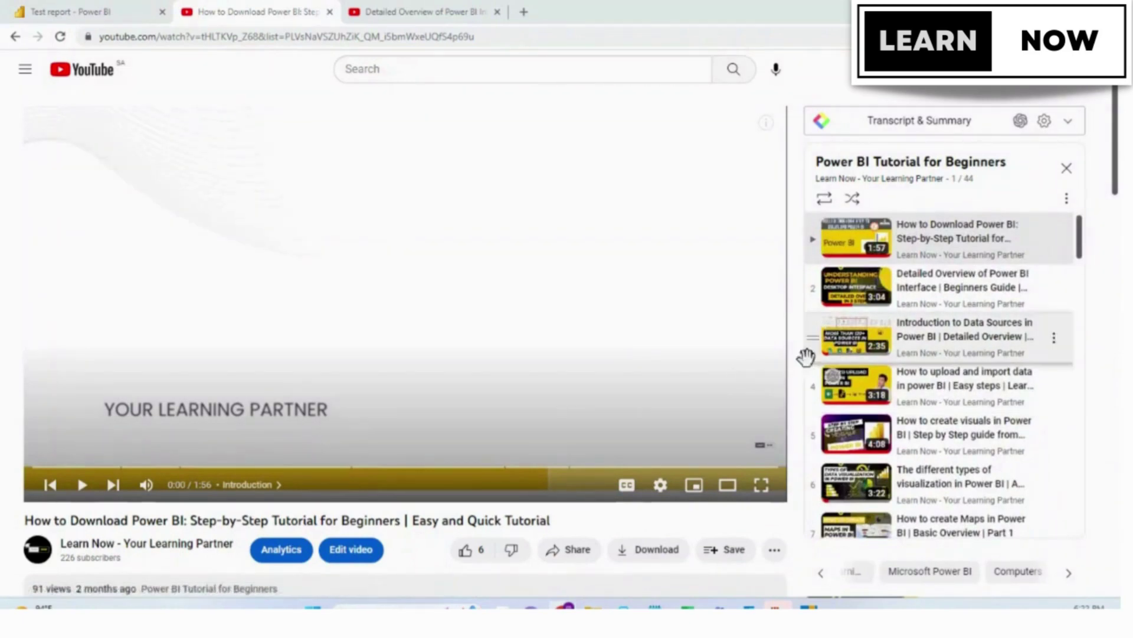
Return from the YouTube playlist to the 'Test report' dashboard tab
{"action": "left_click", "coordinate": [69, 12]}
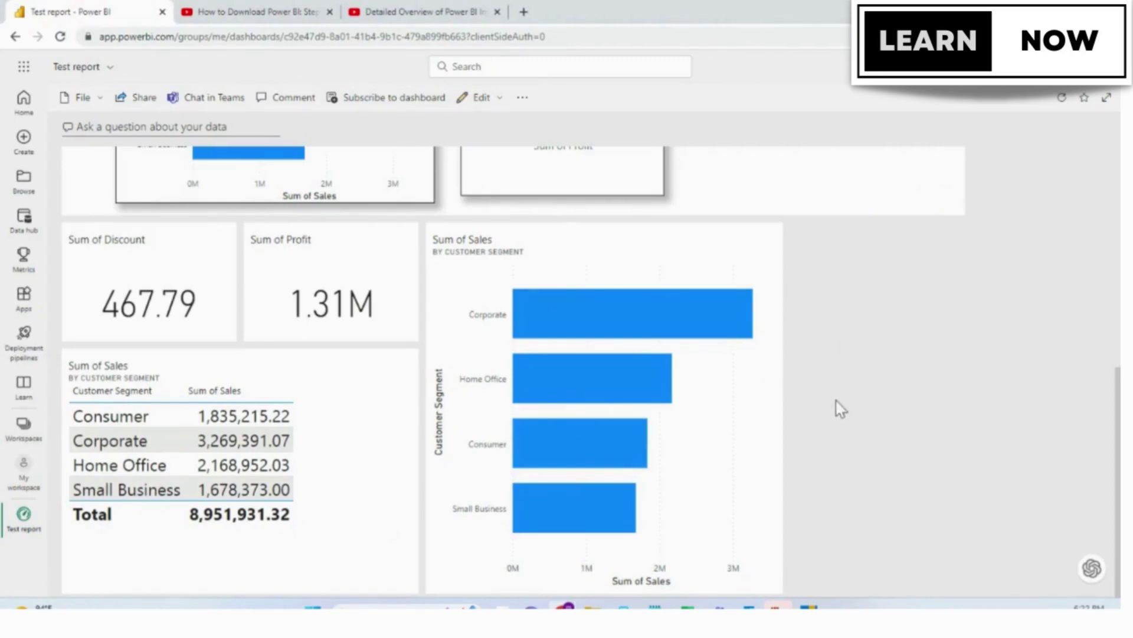
Open Add a tile, preview the Web content embed-code option, then go back to tile sources
{"action": "left_click", "coordinate": [477, 99]}
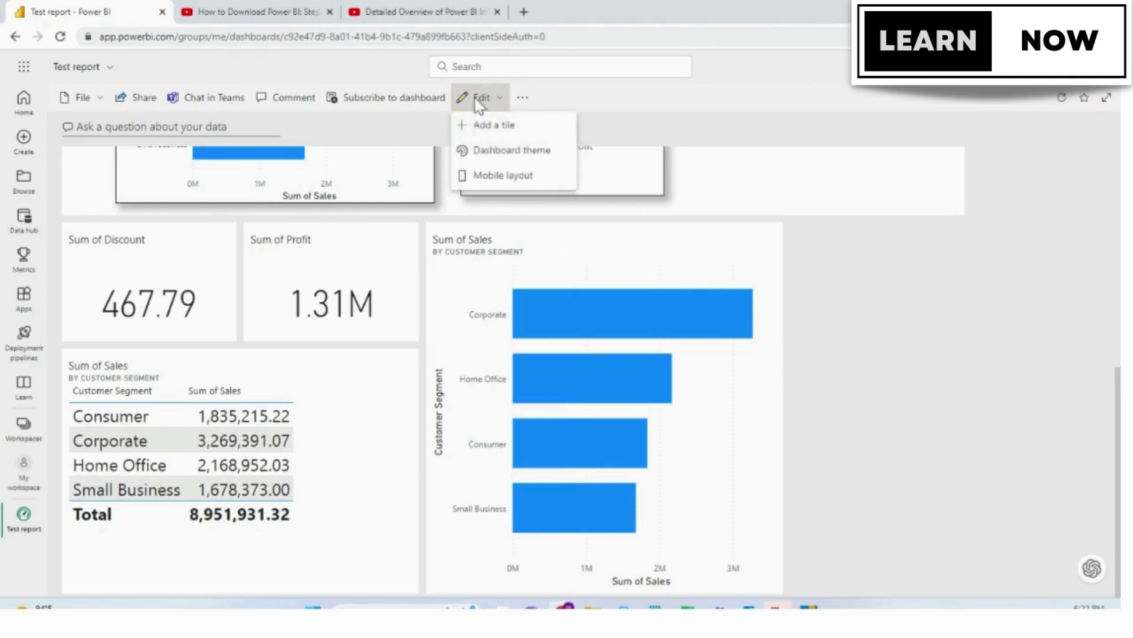
{"action": "left_click", "coordinate": [496, 126]}
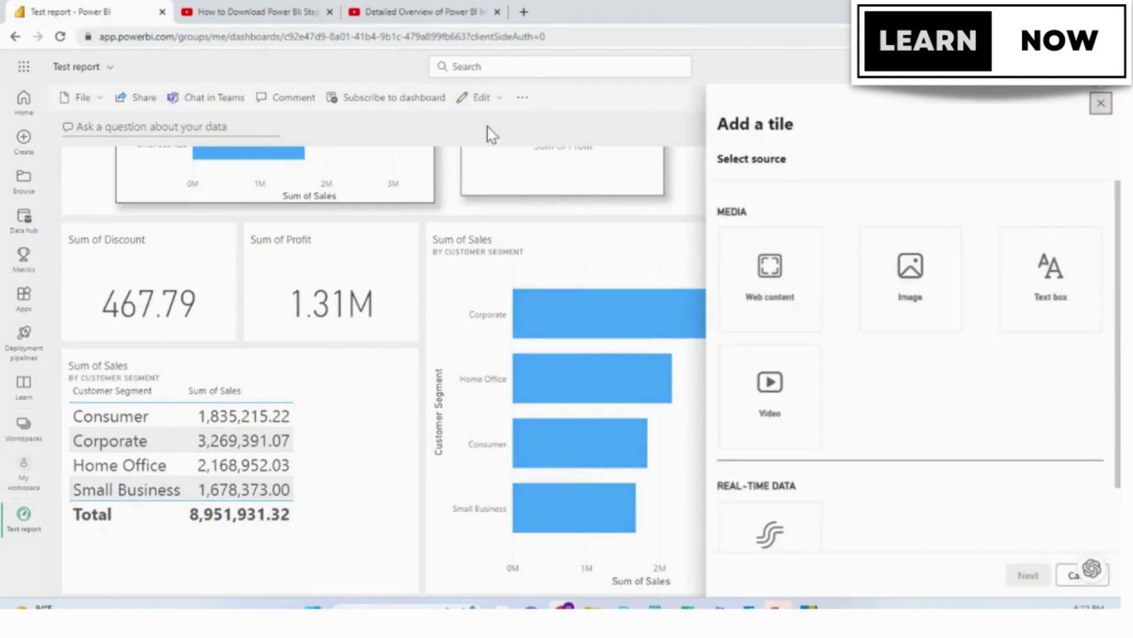
{"action": "left_click", "coordinate": [788, 282]}
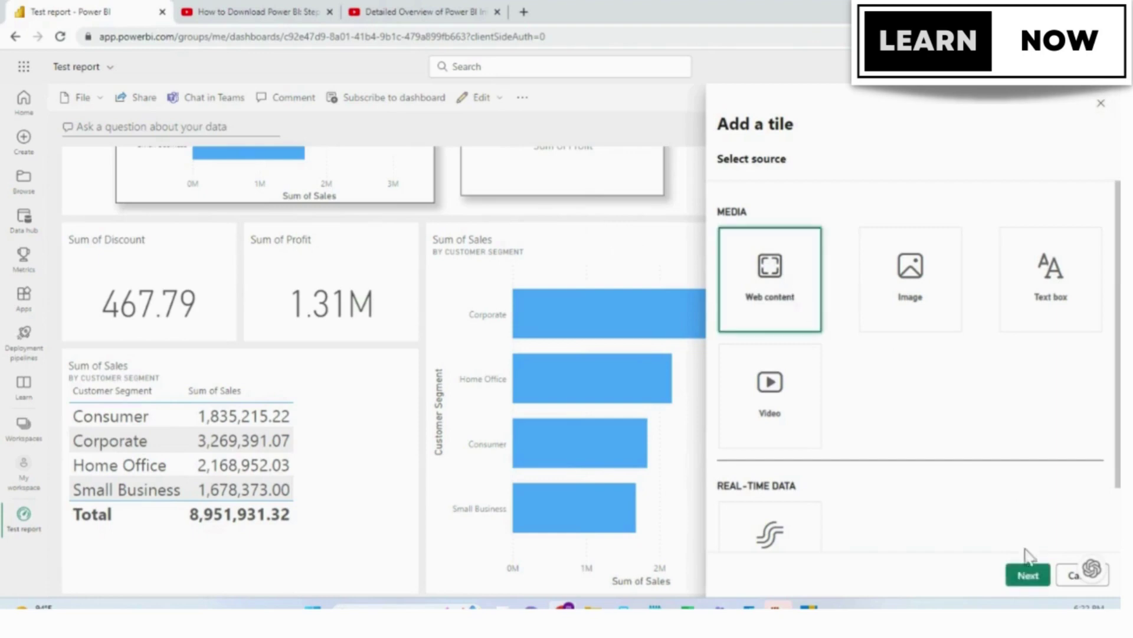
{"action": "left_click", "coordinate": [1028, 577]}
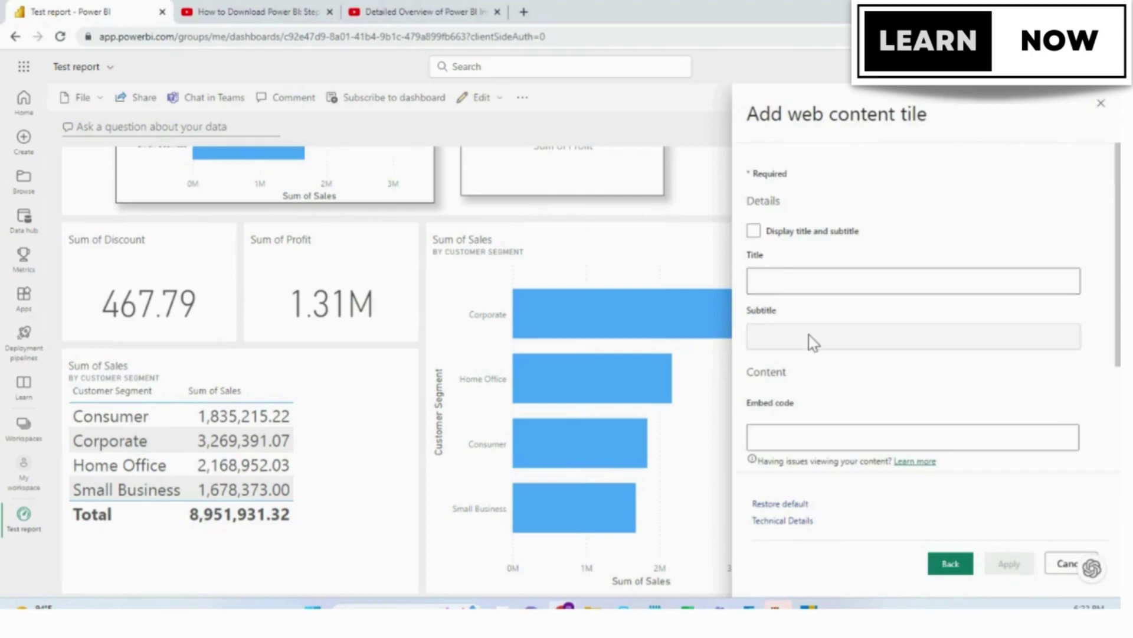
{"action": "left_click", "coordinate": [817, 435]}
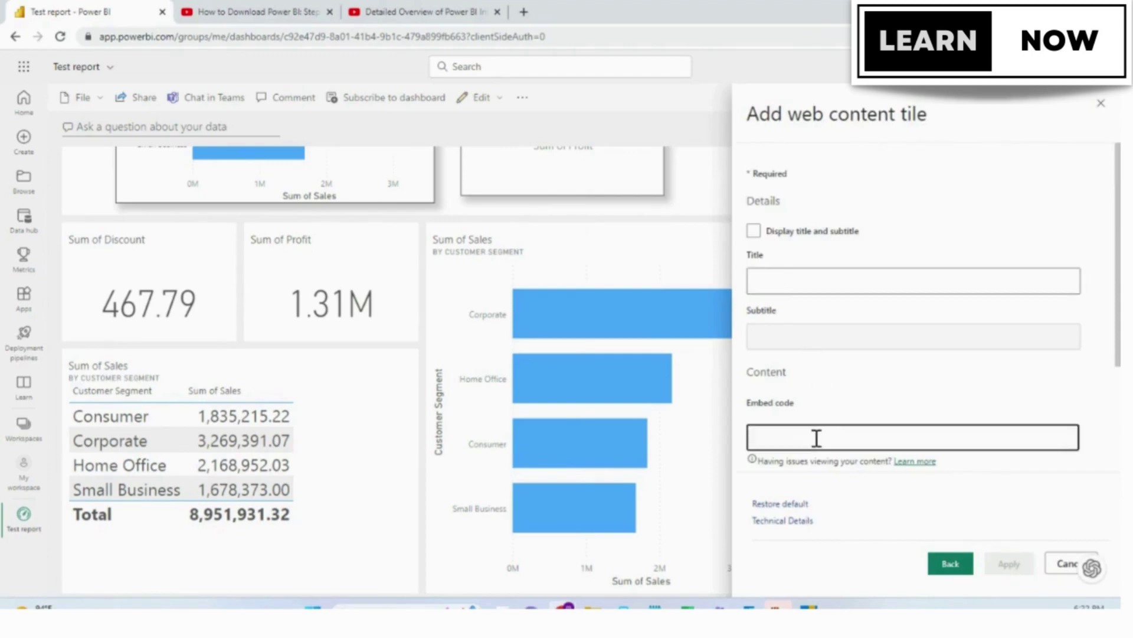
{"action": "left_click", "coordinate": [950, 566]}
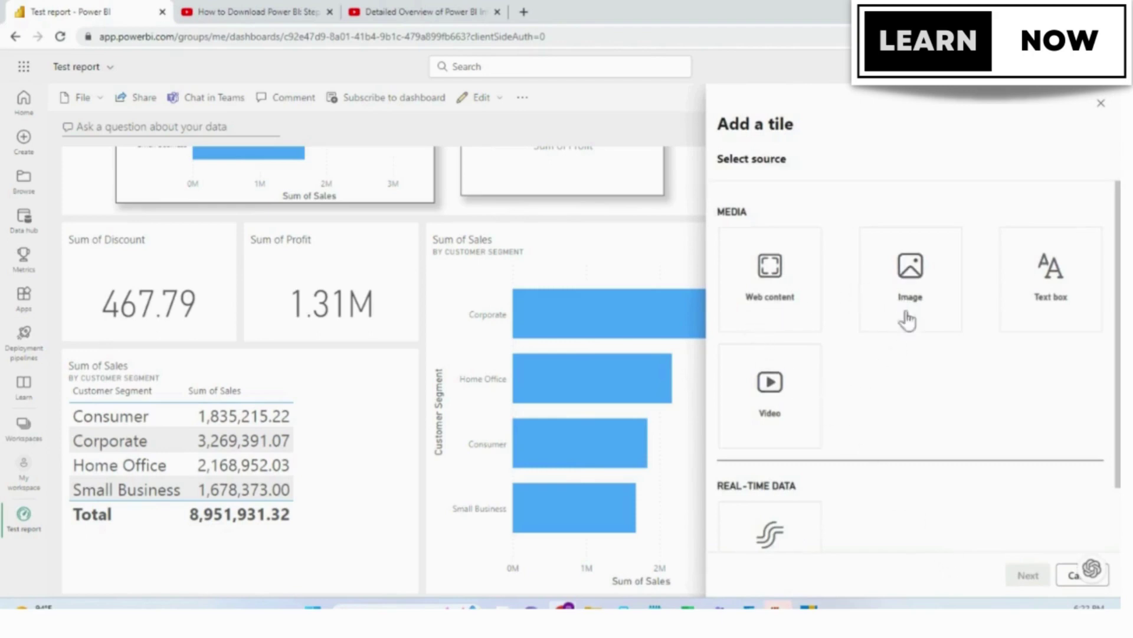
Choose Video as the tile source and continue to the Add video tile form
{"action": "left_click", "coordinate": [773, 394]}
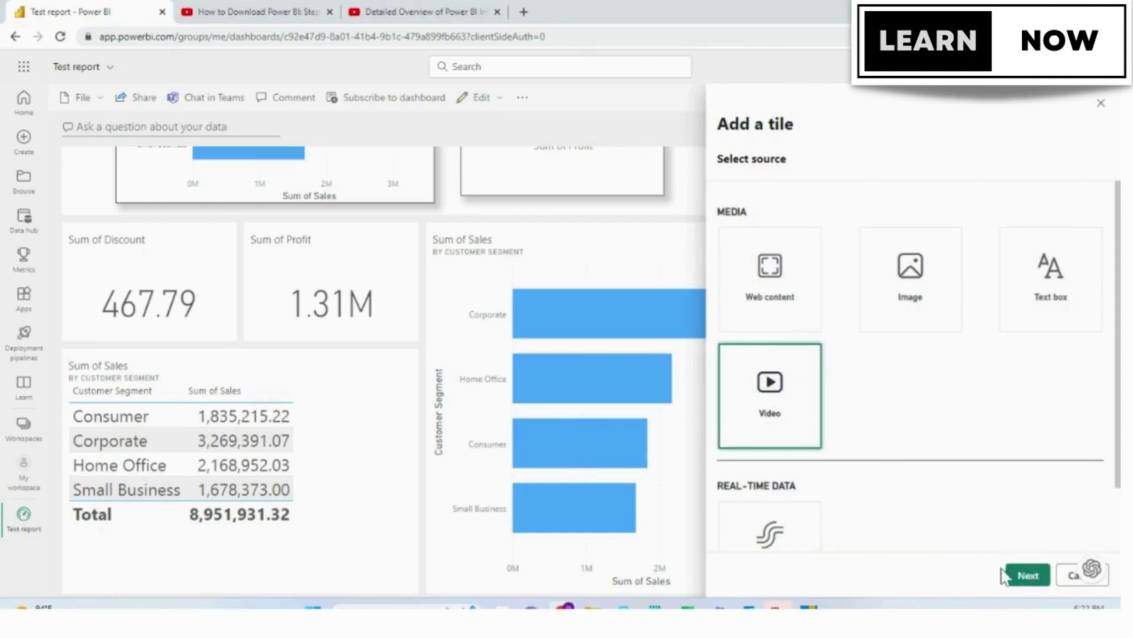
{"action": "left_click", "coordinate": [1027, 575]}
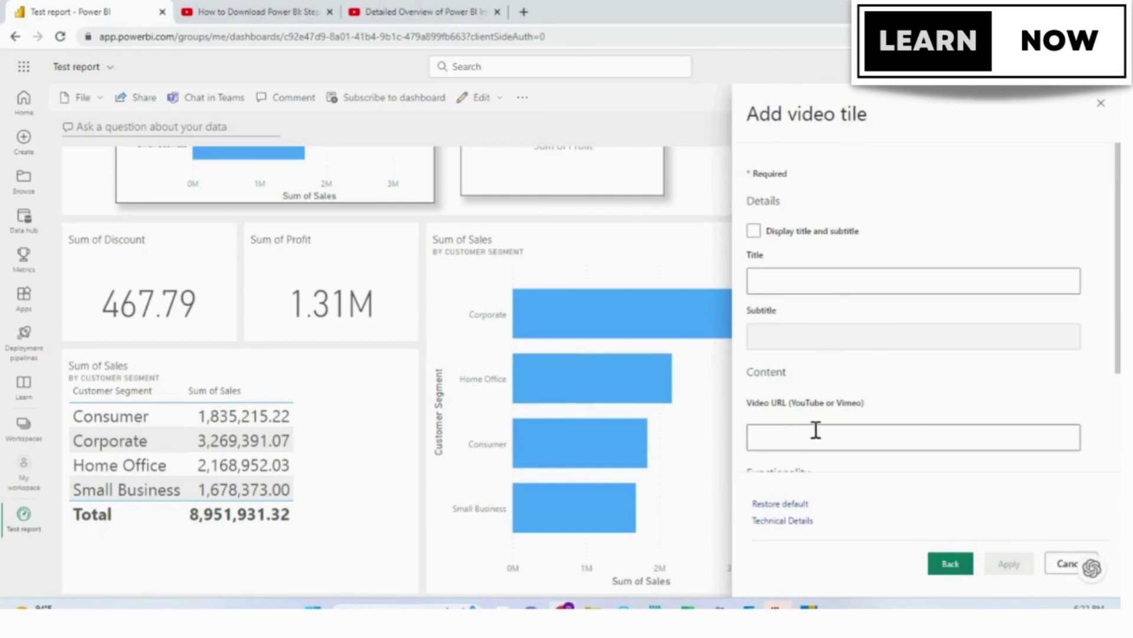
{"action": "scroll", "coordinate": [814, 431], "scroll_direction": "down", "scroll_amount": 2}
{"action": "scroll", "coordinate": [850, 425], "scroll_direction": "down", "scroll_amount": 2}
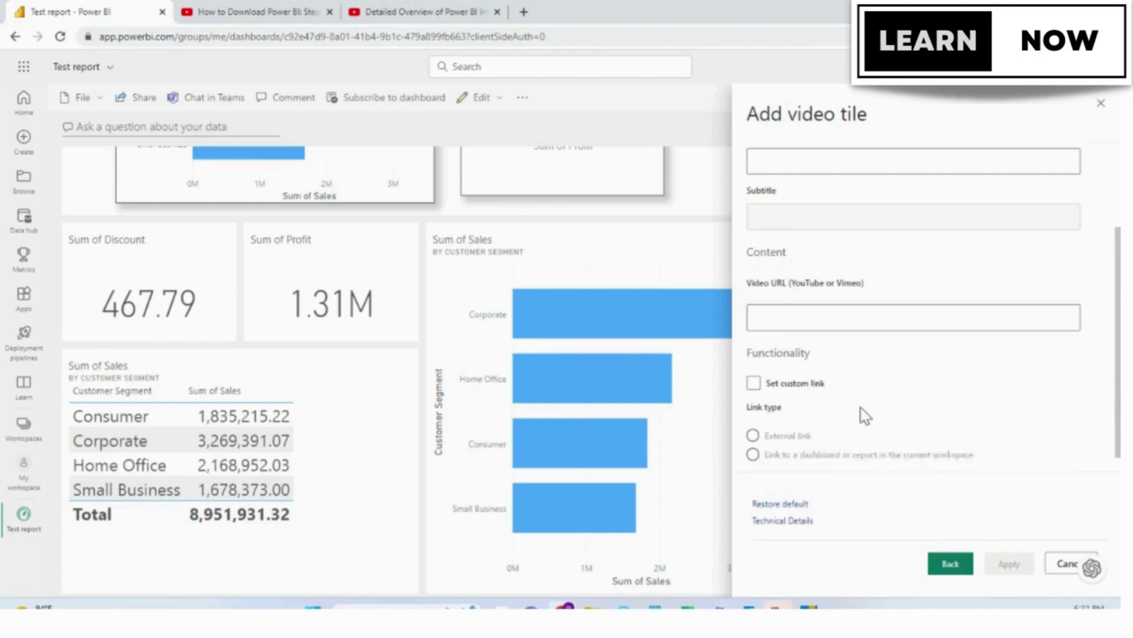
{"action": "scroll", "coordinate": [865, 415], "scroll_direction": "up", "scroll_amount": 2}
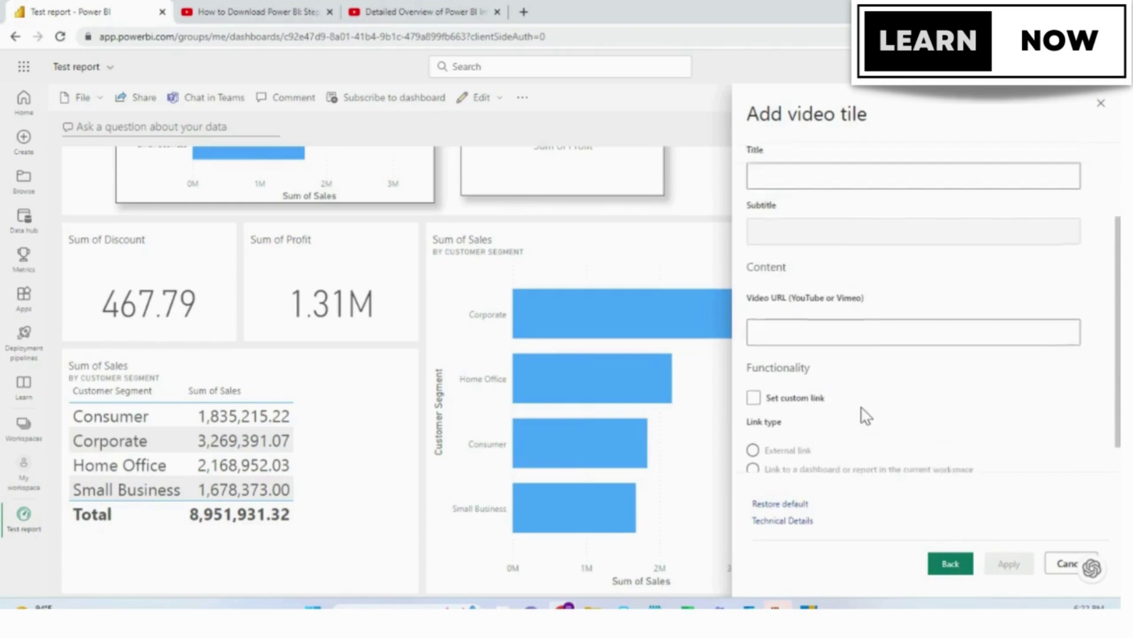
{"action": "scroll", "coordinate": [865, 415], "scroll_direction": "up", "scroll_amount": 2}
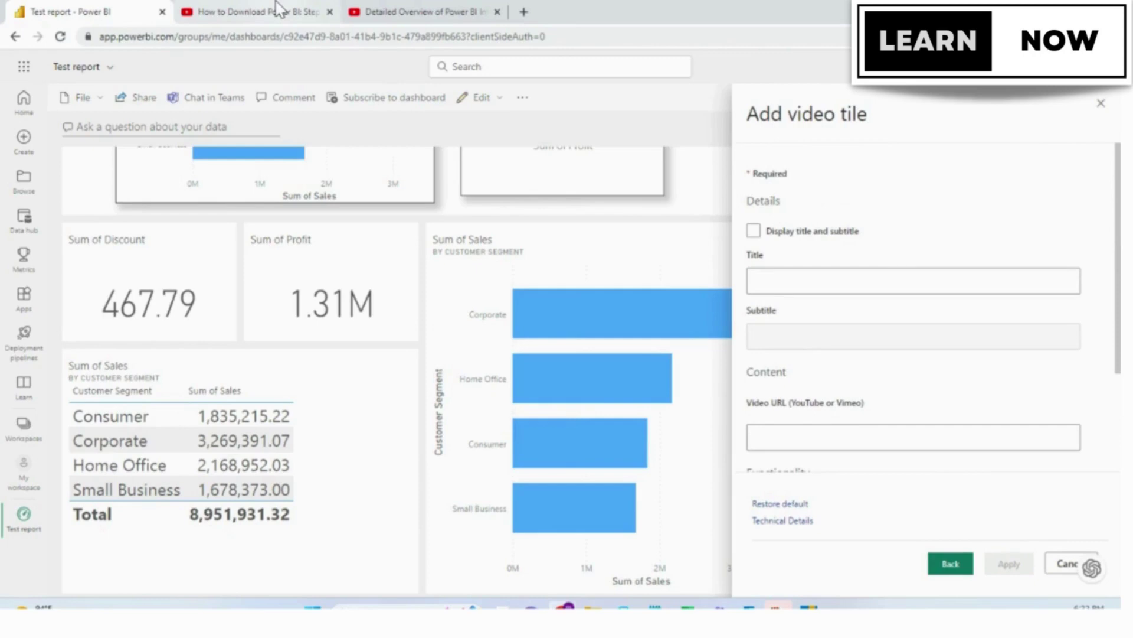
Select the full address of the 'Detailed Overview of Power BI Interface' YouTube video
{"action": "left_click", "coordinate": [373, 11]}
{"action": "left_click", "coordinate": [569, 36]}
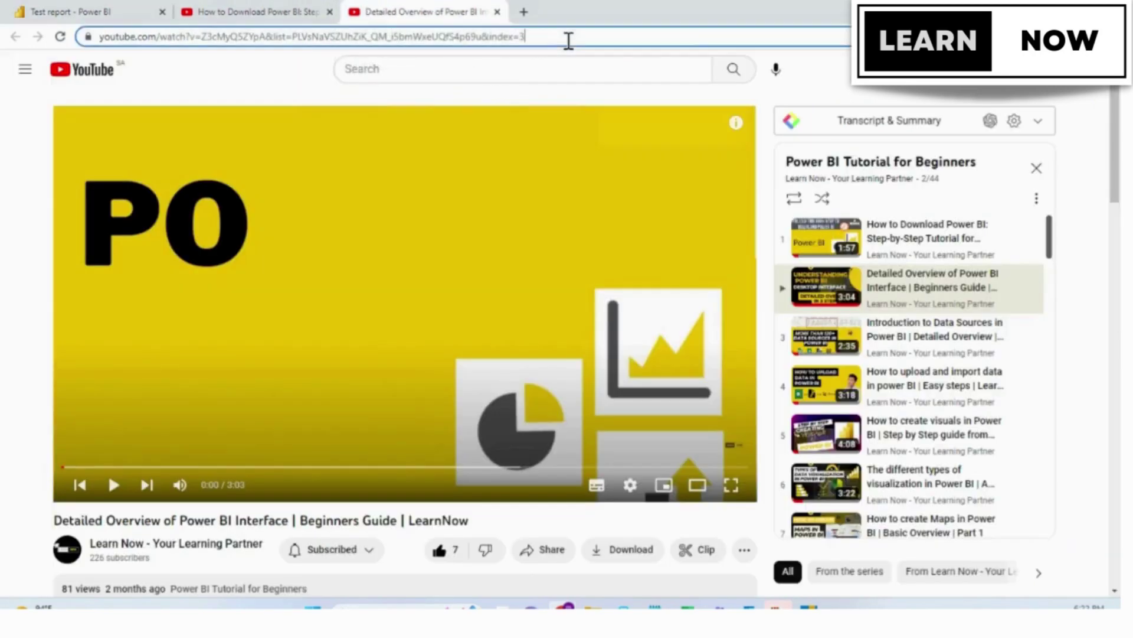
{"action": "left_click_drag", "start_coordinate": [527, 36], "coordinate": [104, 37]}
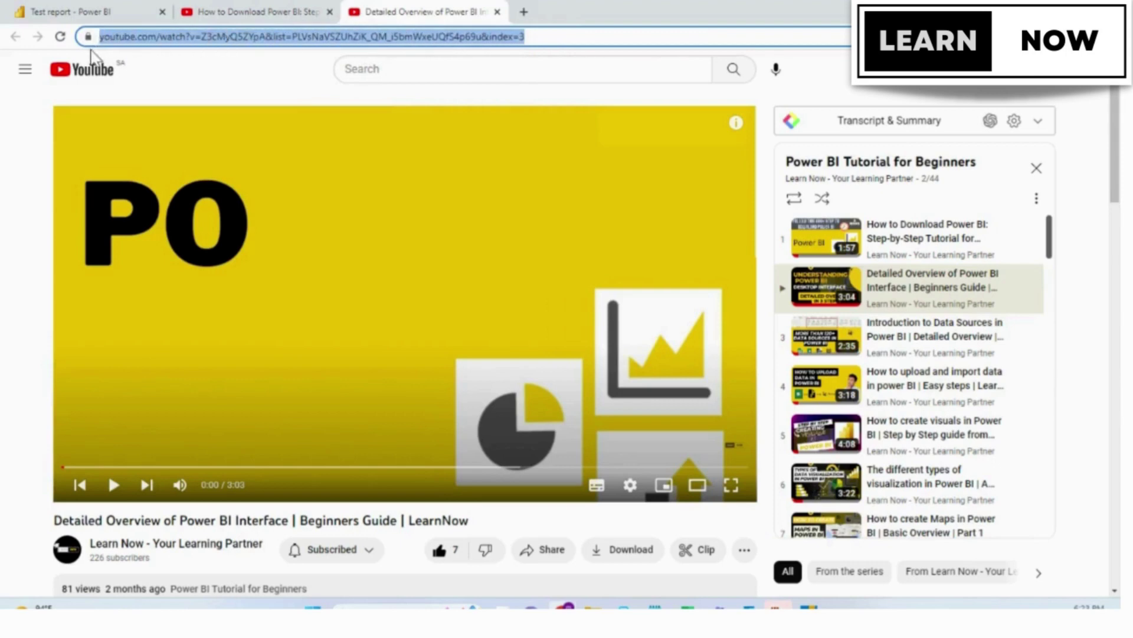
Apply the video tile: title 'How to download power BI', subtitle 'Learn now', pasted YouTube link
{"action": "left_click", "coordinate": [93, 10]}
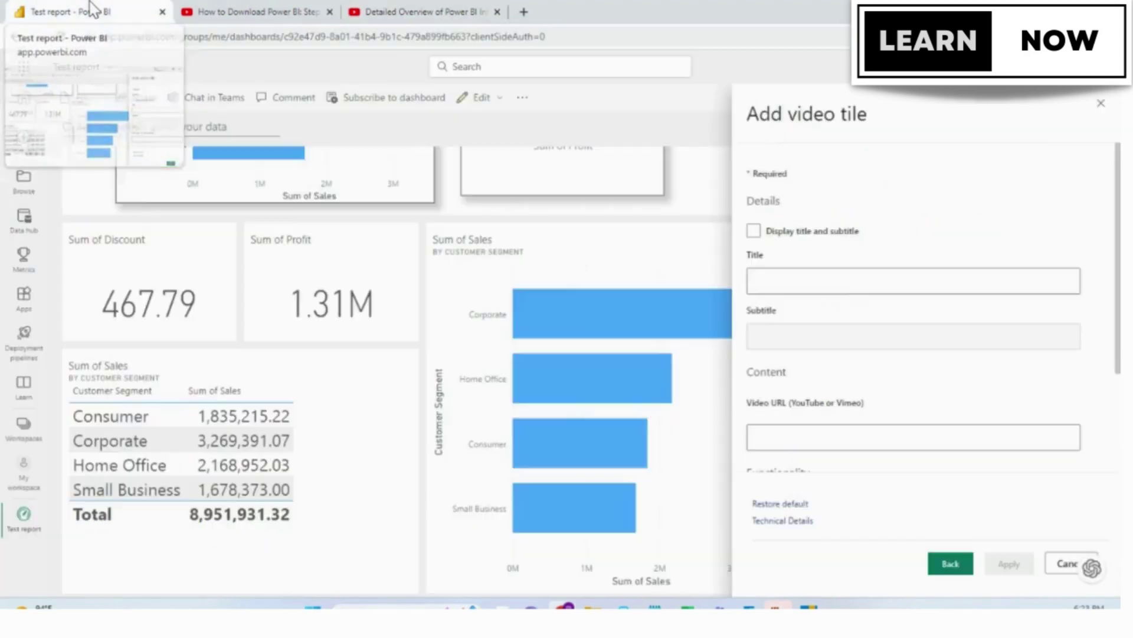
{"action": "left_click", "coordinate": [783, 280]}
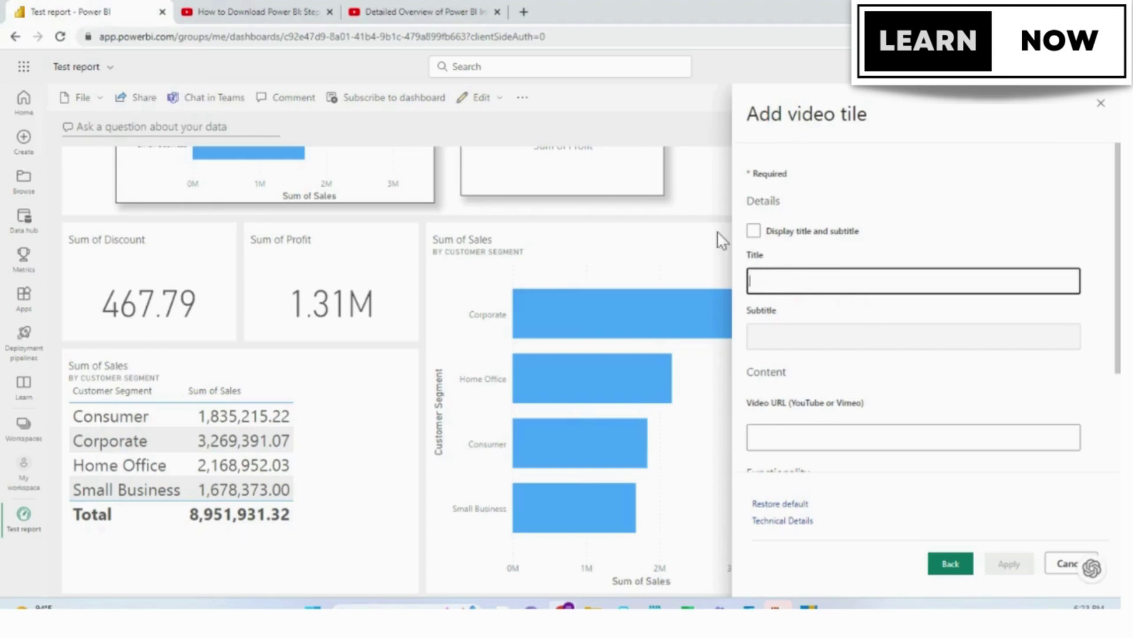
{"action": "left_click", "coordinate": [752, 231]}
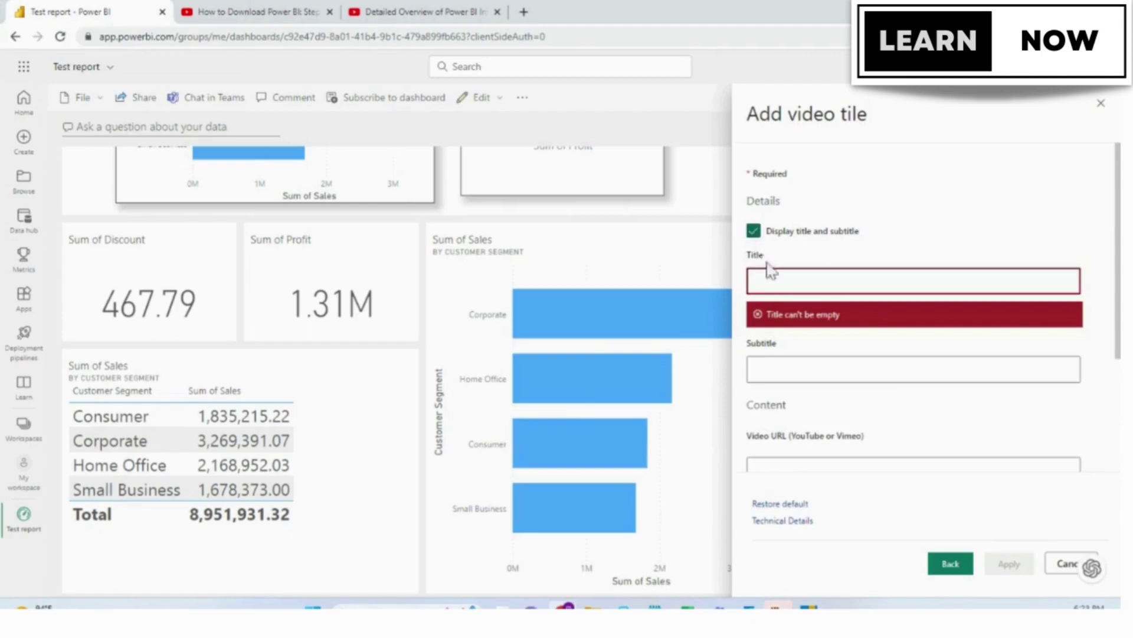
{"action": "type", "text": "How to download power BI"}
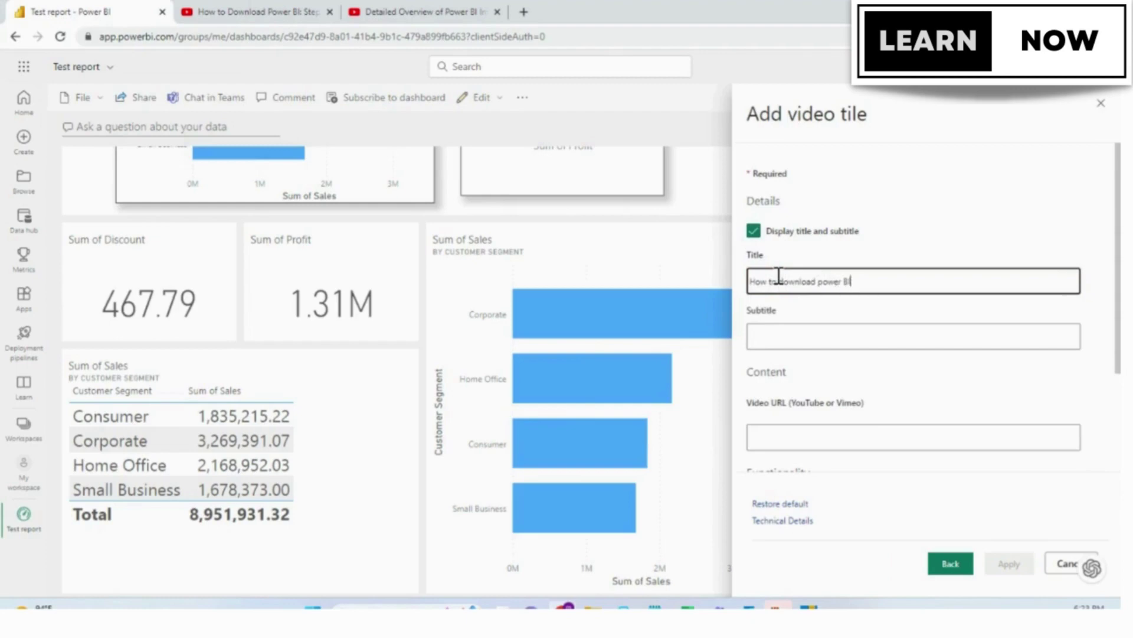
{"action": "left_click", "coordinate": [786, 435]}
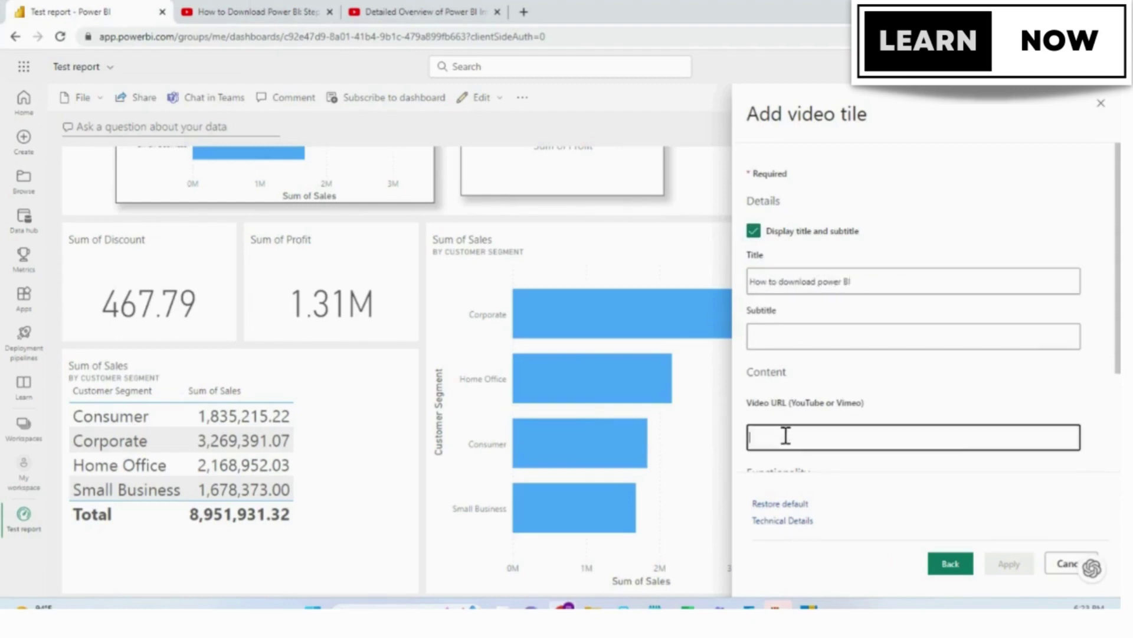
{"action": "key", "text": "ctrl+v"}
{"action": "left_click", "coordinate": [806, 334]}
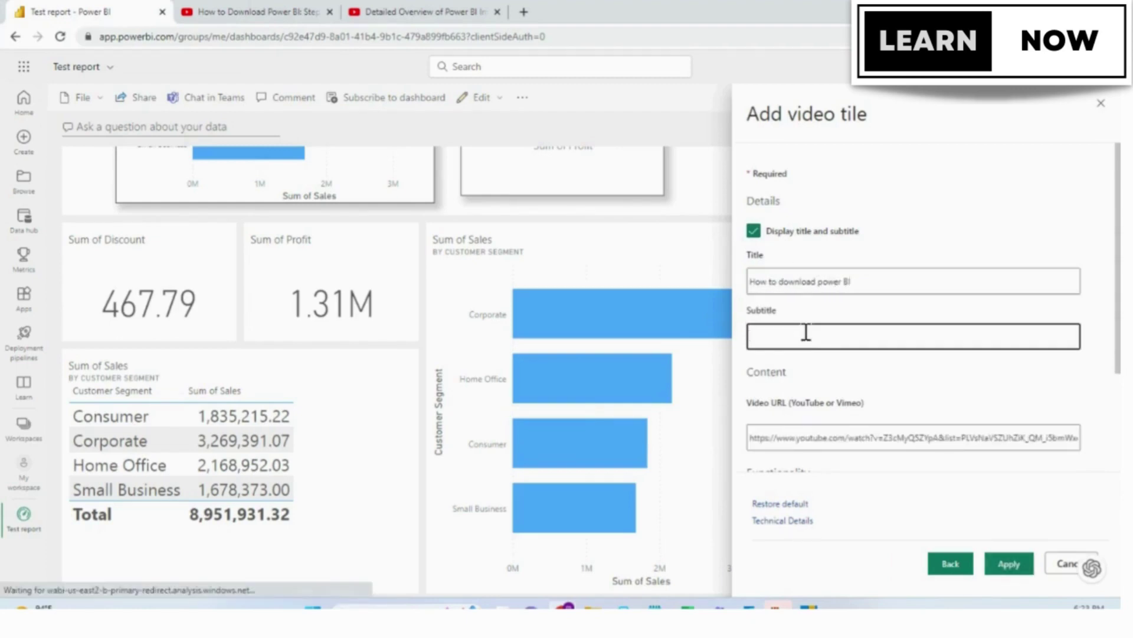
{"action": "type", "text": "Learn now"}
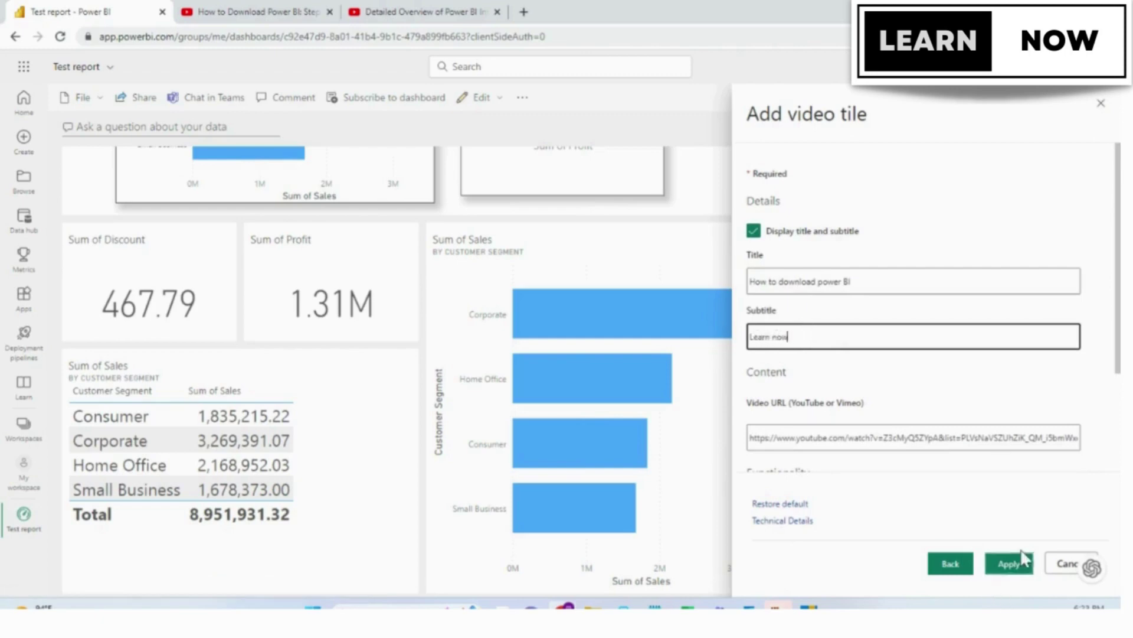
{"action": "left_click", "coordinate": [1010, 564]}
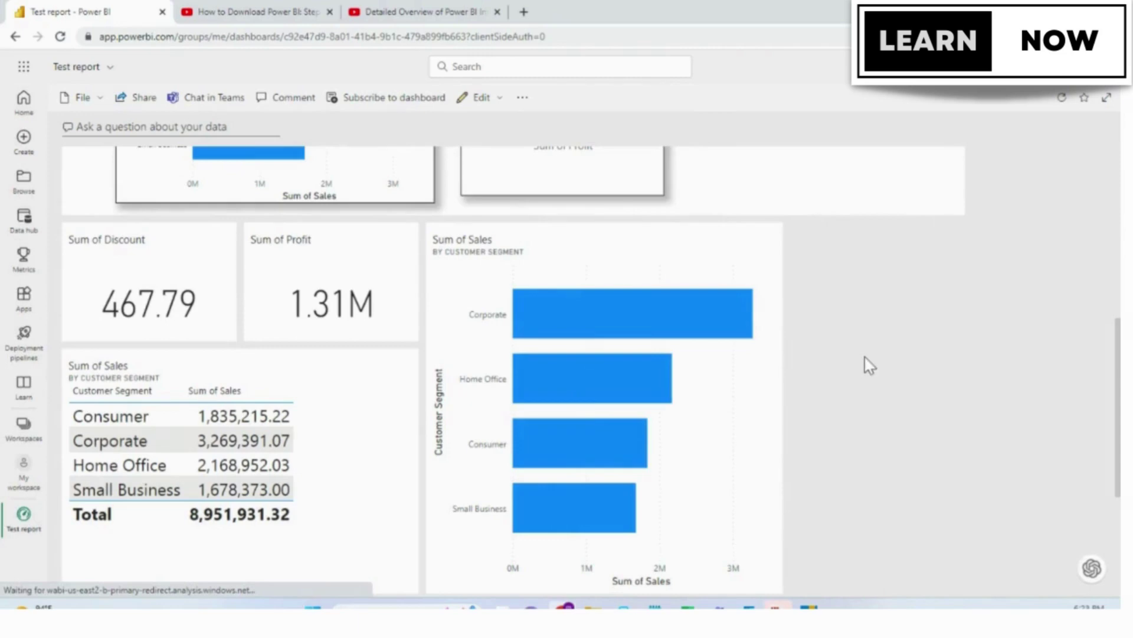
{"action": "mouse_move", "coordinate": [604, 407]}
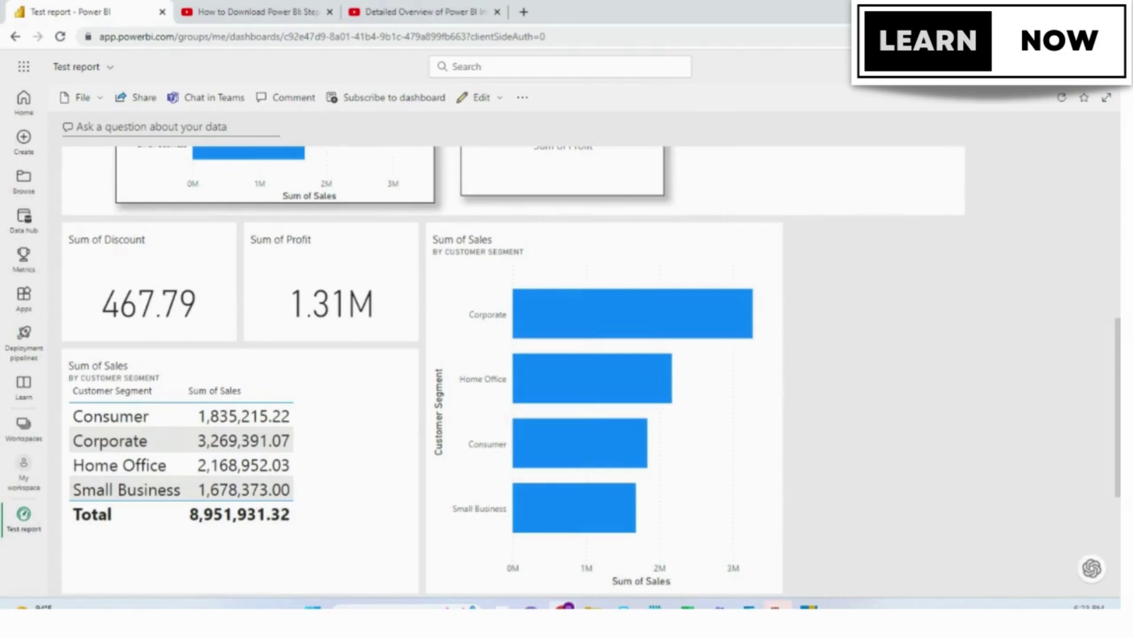
{"action": "scroll", "coordinate": [700, 403], "scroll_direction": "down", "scroll_amount": 5}
{"action": "scroll", "coordinate": [707, 412], "scroll_direction": "down", "scroll_amount": 3}
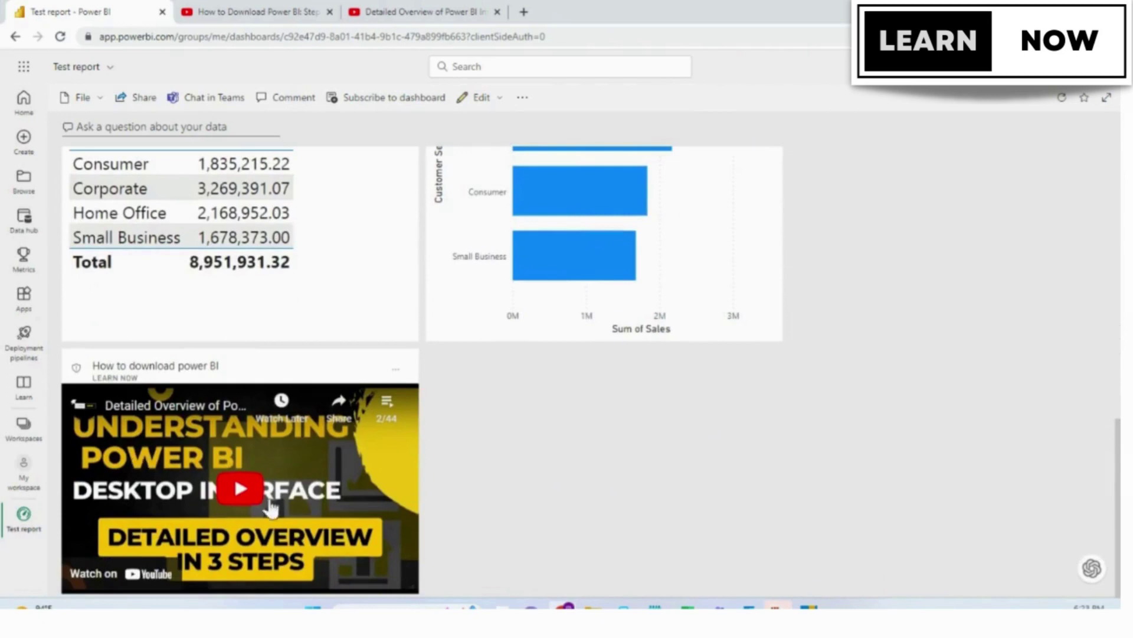
{"action": "scroll", "coordinate": [279, 492], "scroll_direction": "up", "scroll_amount": 2}
{"action": "scroll", "coordinate": [279, 491], "scroll_direction": "down", "scroll_amount": 2}
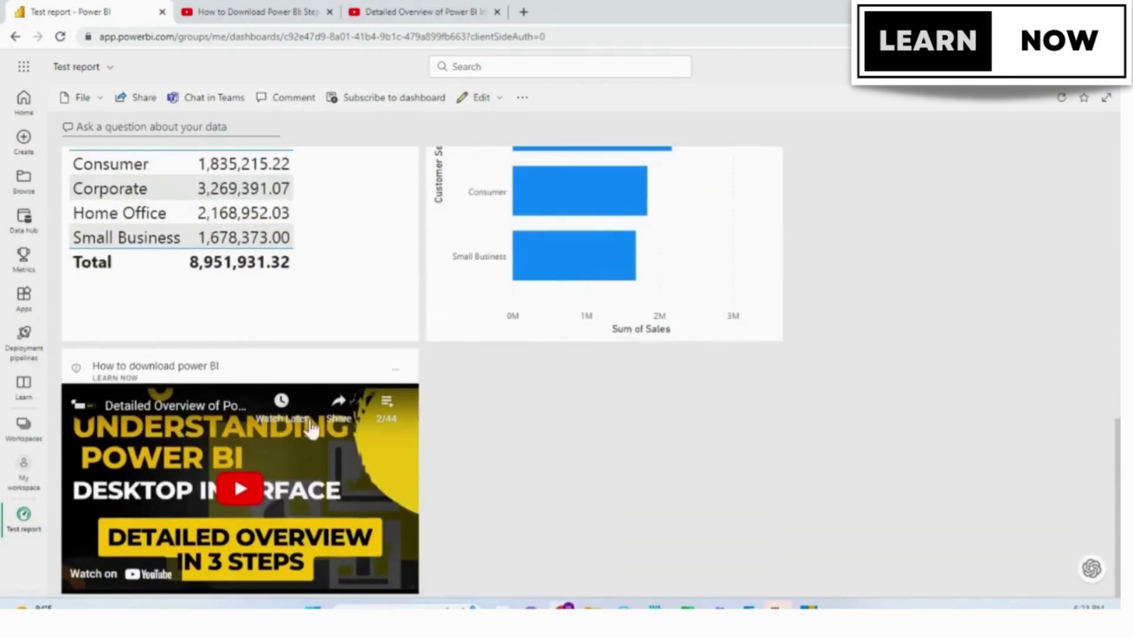